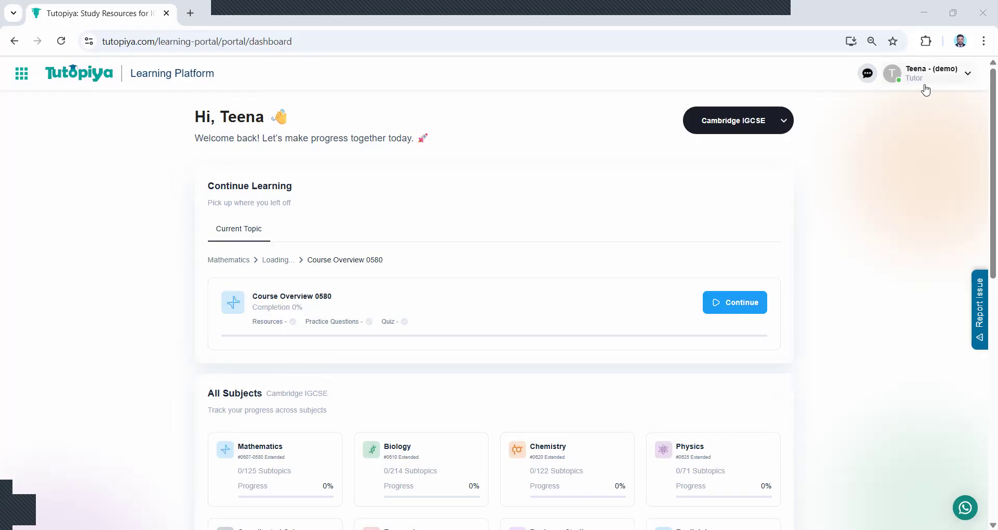
- Open the tutor account's profile page and look through its basic details form down to the bank details
click(968, 77)
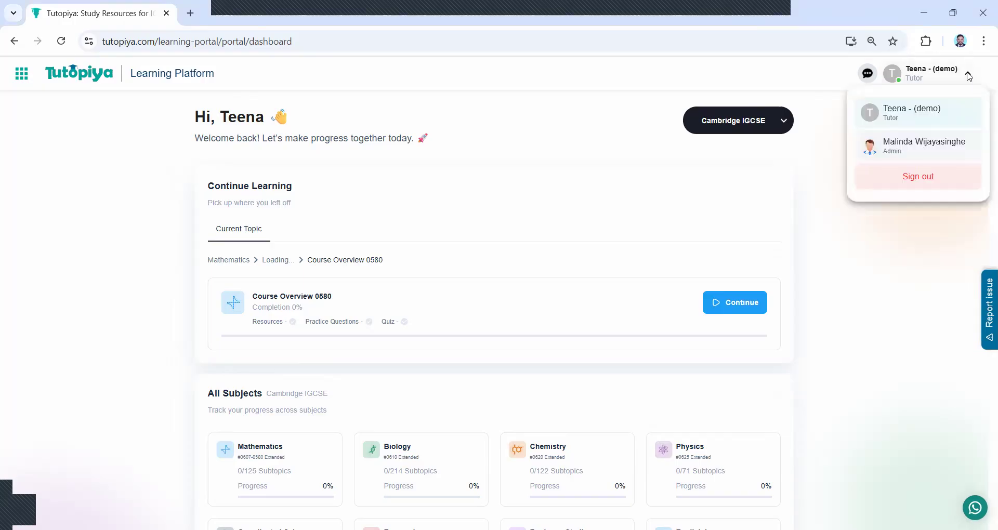
click(903, 119)
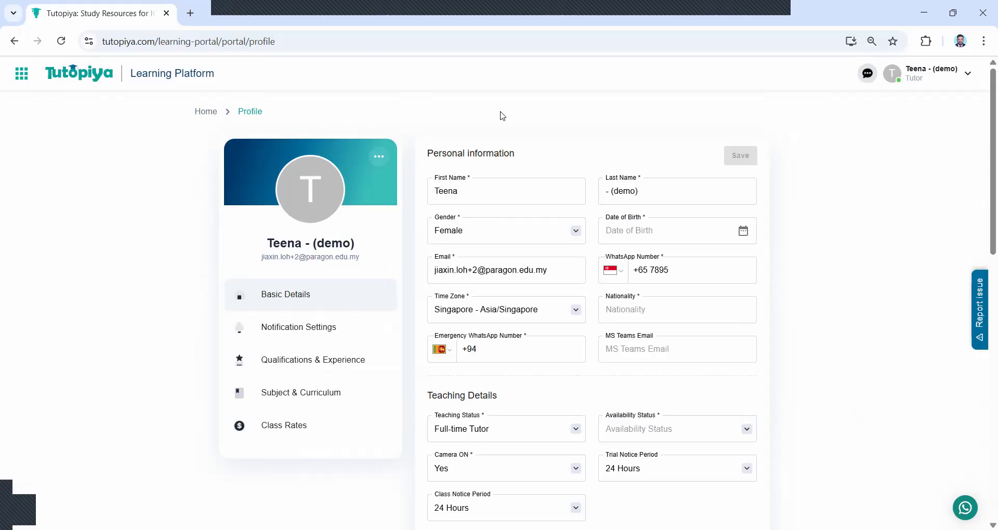
mouse_move(310, 194)
scroll(501, 161, down, 4)
scroll(546, 206, down, 3)
scroll(546, 207, down, 2)
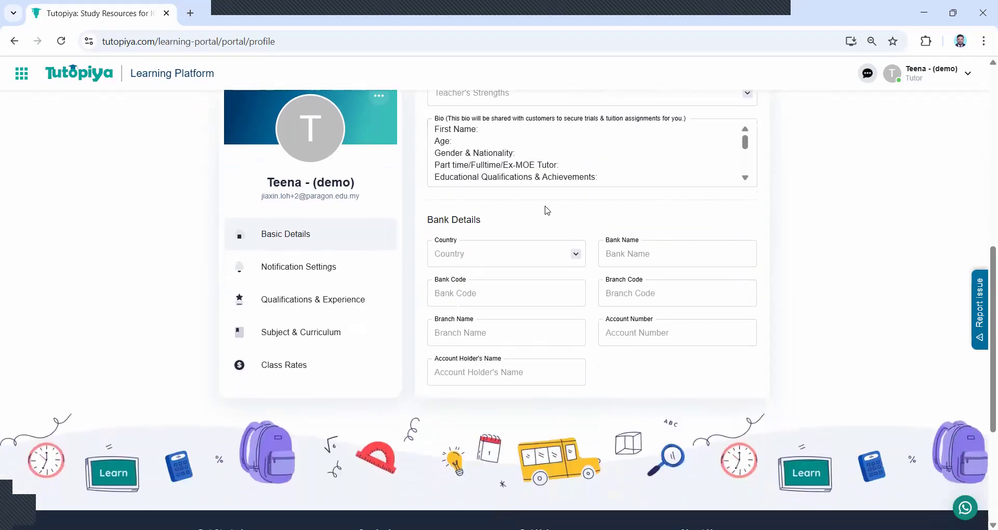
scroll(551, 204, up, 9)
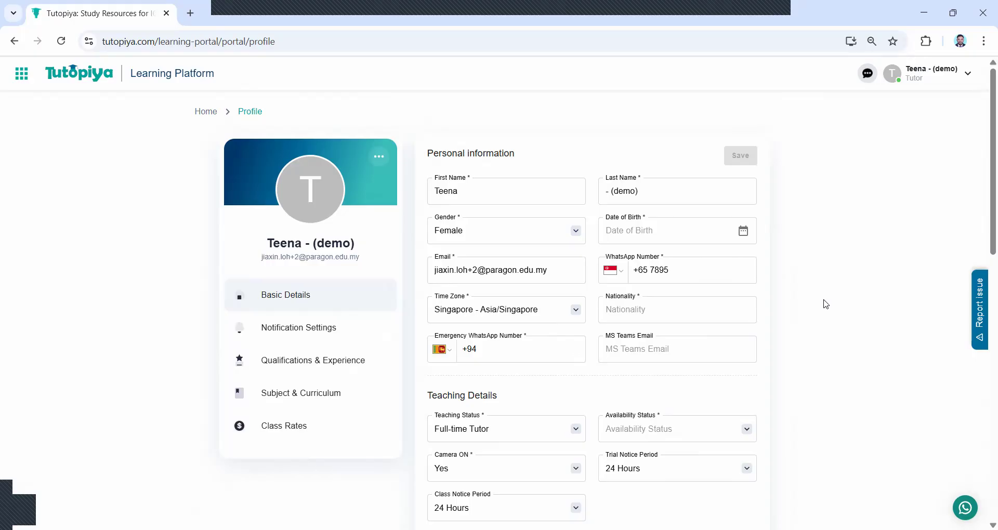
- Set the country code of the emergency WhatsApp number to +65
click(575, 312)
click(575, 314)
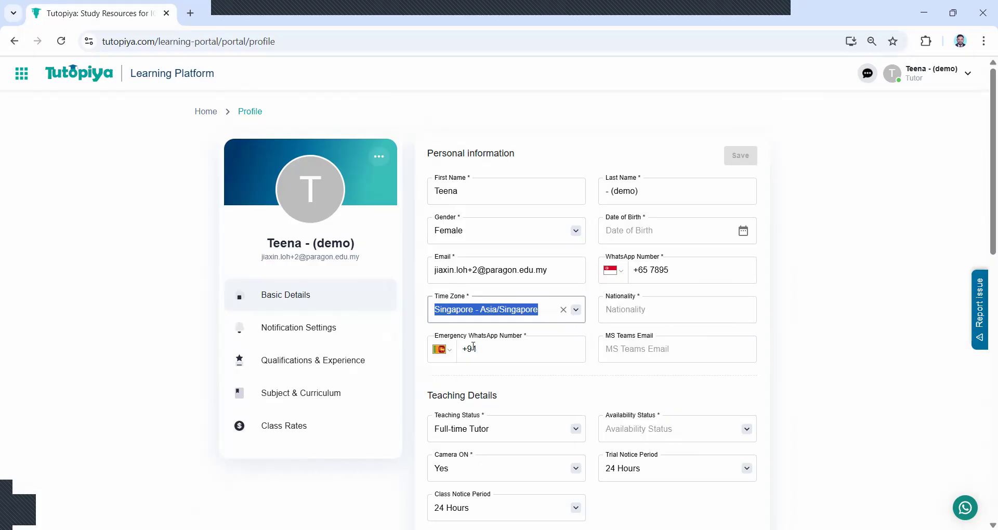
click(513, 355)
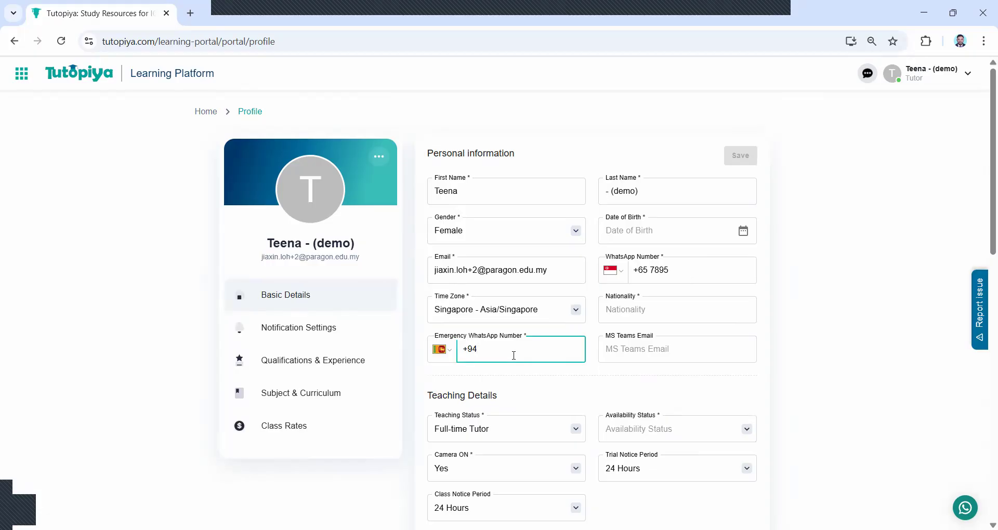
click(452, 357)
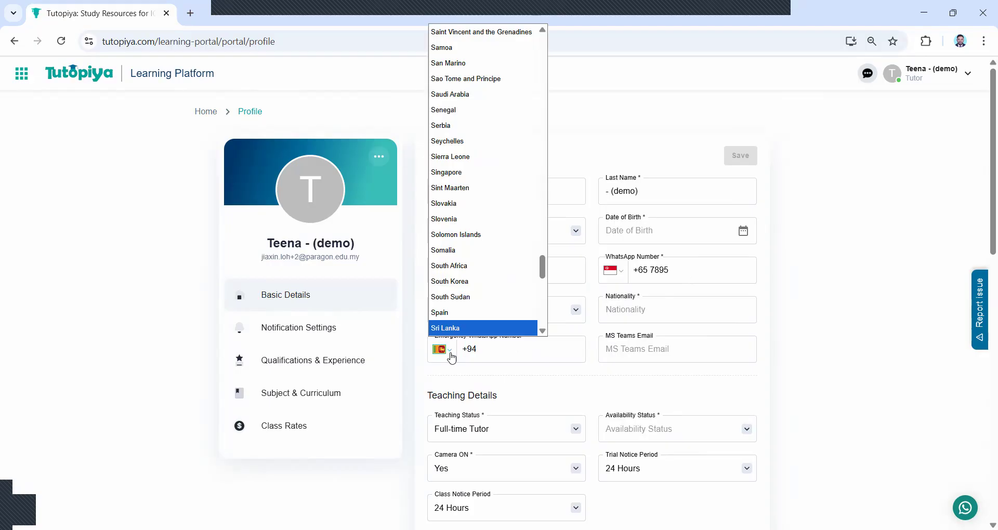
click(452, 357)
click(450, 360)
click(495, 355)
key(BackSpace)
key(BackSpace)
text(65)
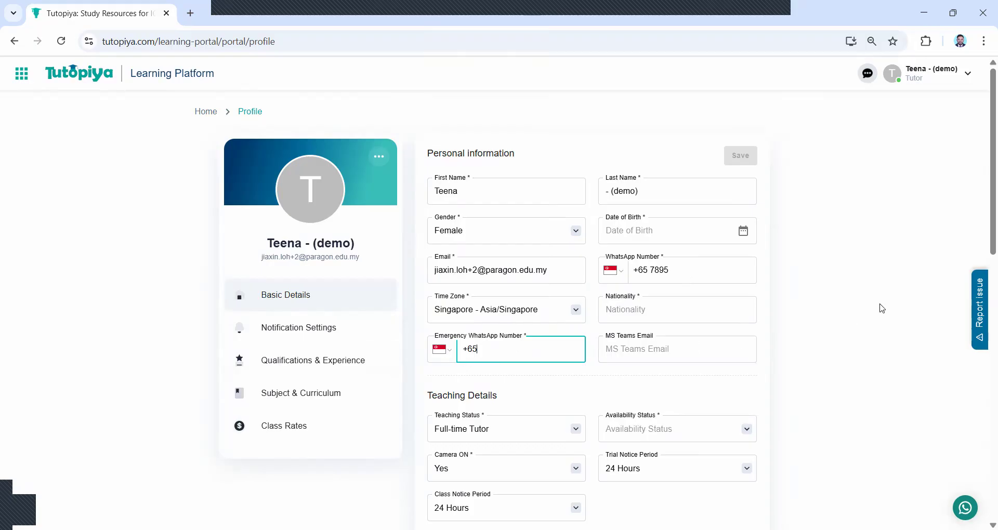
- Examine the selectable options for the teaching status in the Teaching Details section
scroll(882, 308, down, 1)
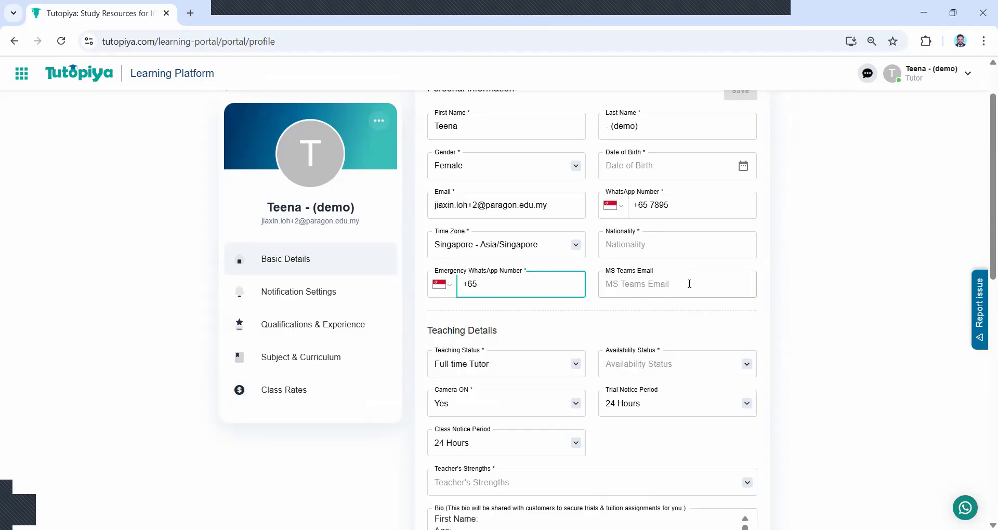
scroll(875, 242, down, 1)
scroll(875, 242, down, 1)
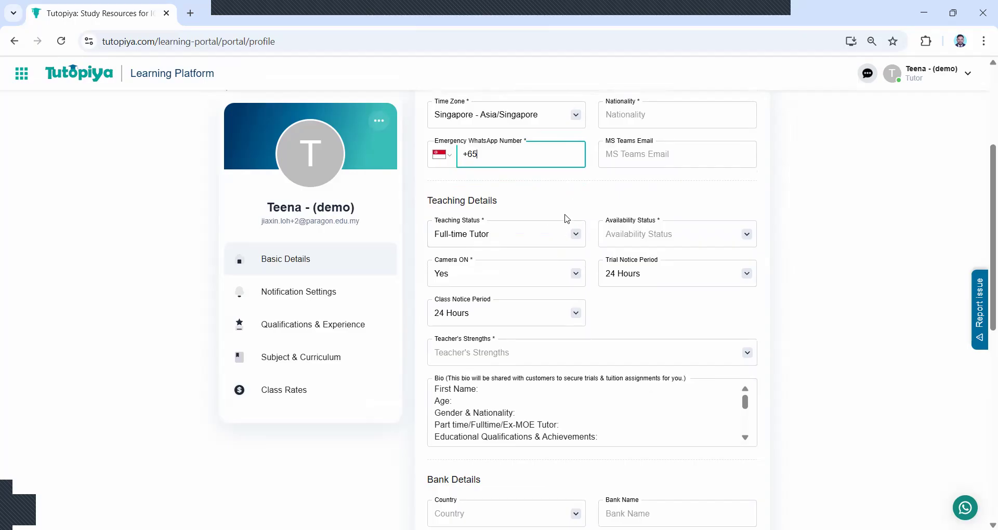
click(574, 237)
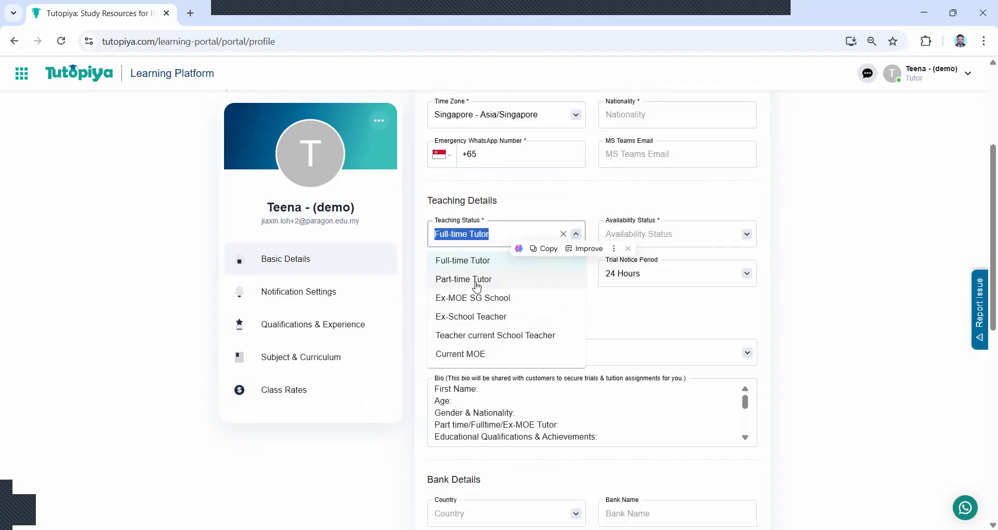
click(865, 134)
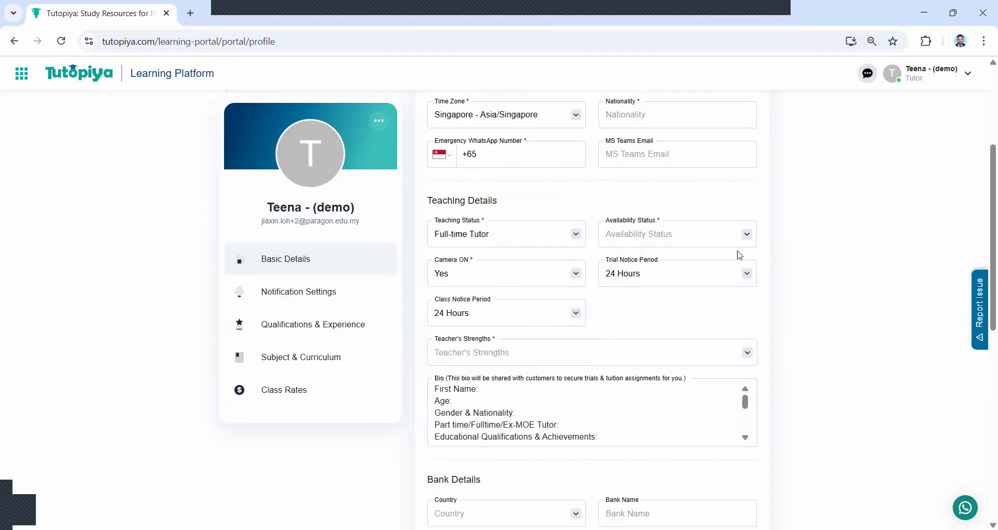
- Try the availability statuses Available for Trials, Unavailable for Trials and On a Break in turn
click(747, 235)
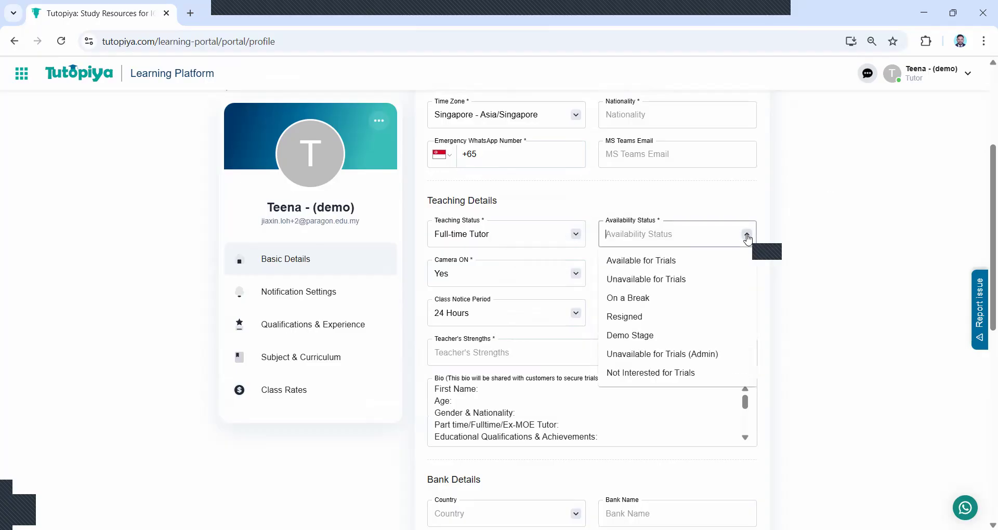
click(705, 260)
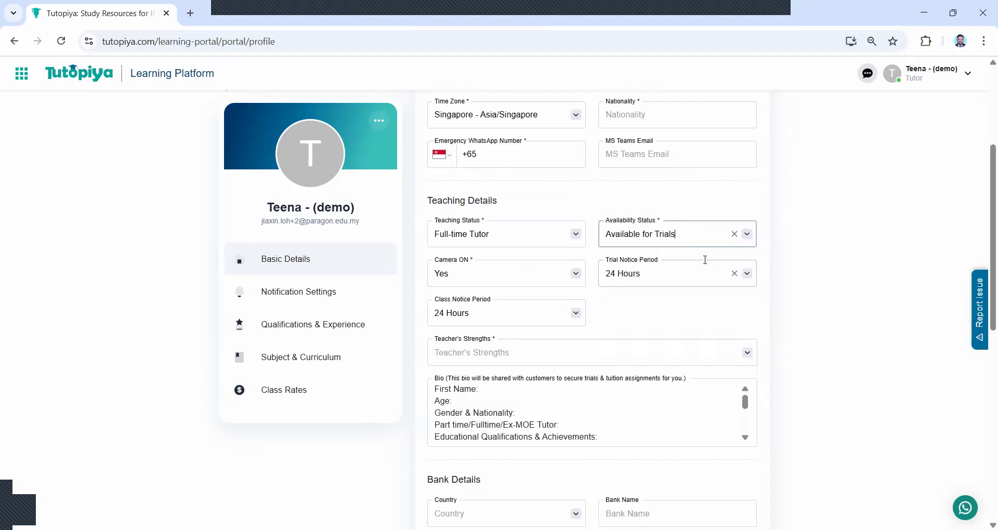
click(747, 235)
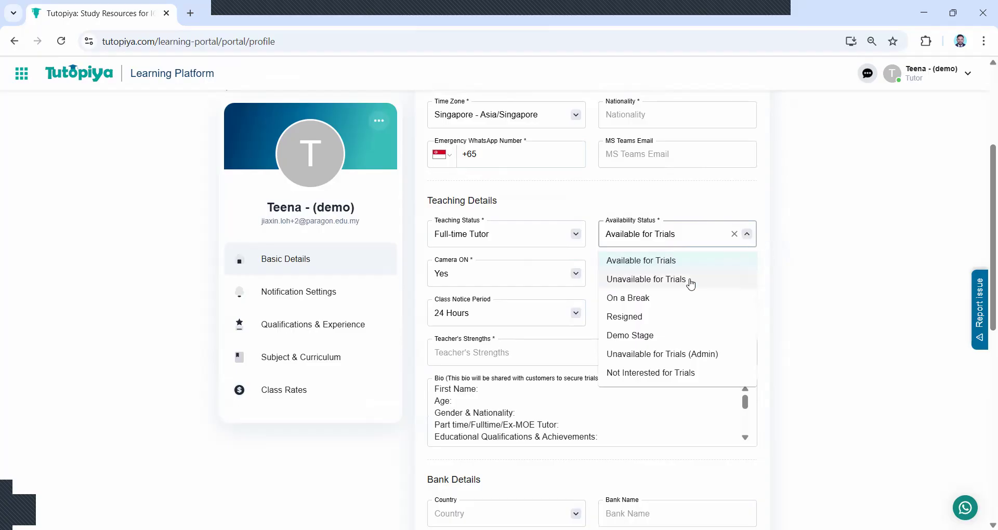
click(693, 280)
click(748, 234)
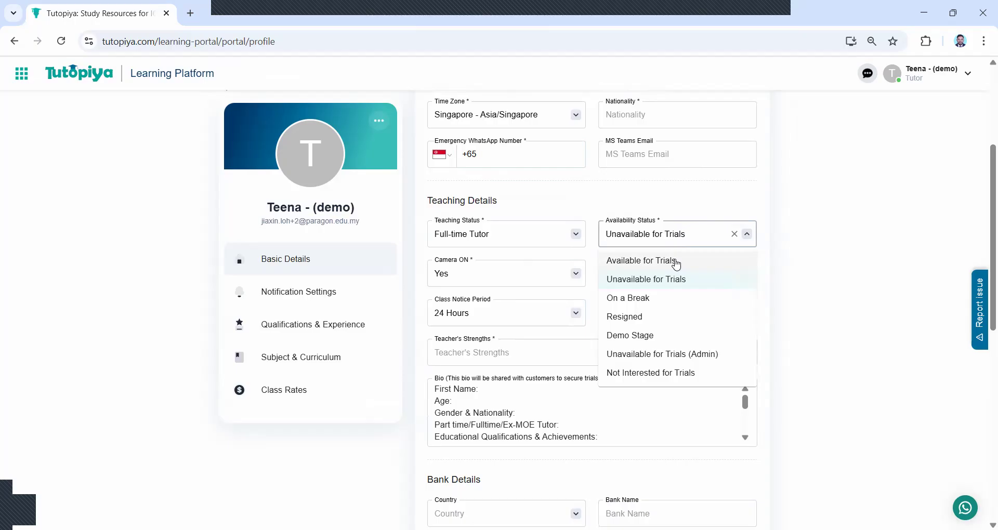
click(658, 298)
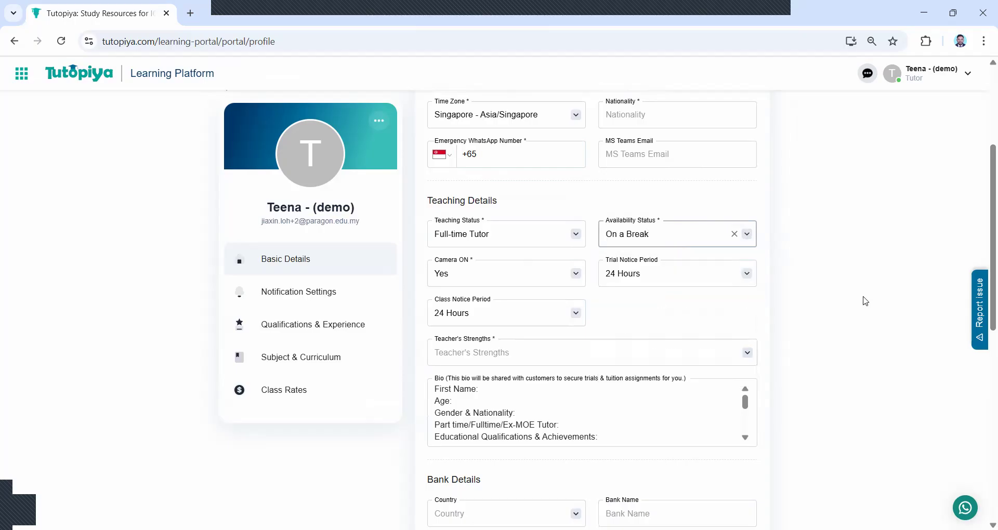
- Clear the availability status and choose Not Interested for Trials instead
scroll(863, 306, up, 1)
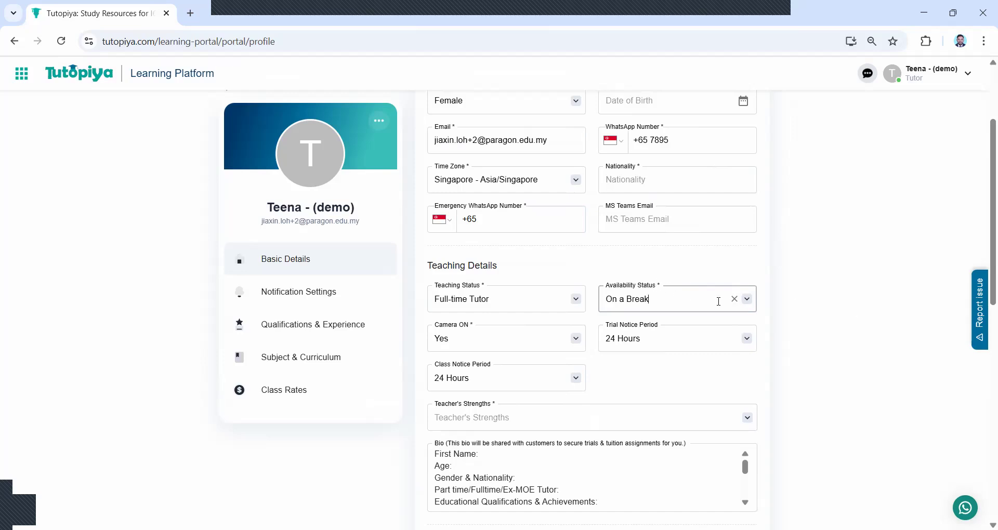
click(734, 299)
click(687, 299)
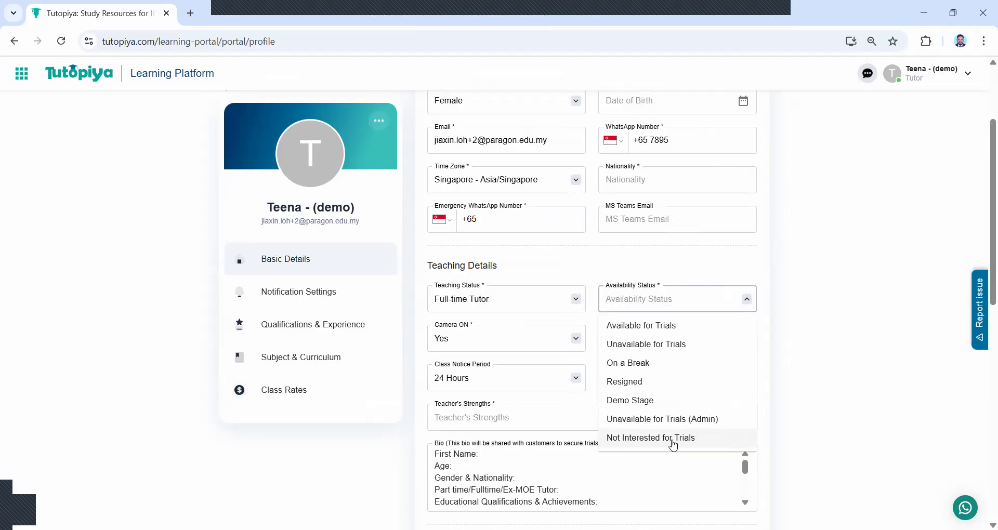
click(672, 439)
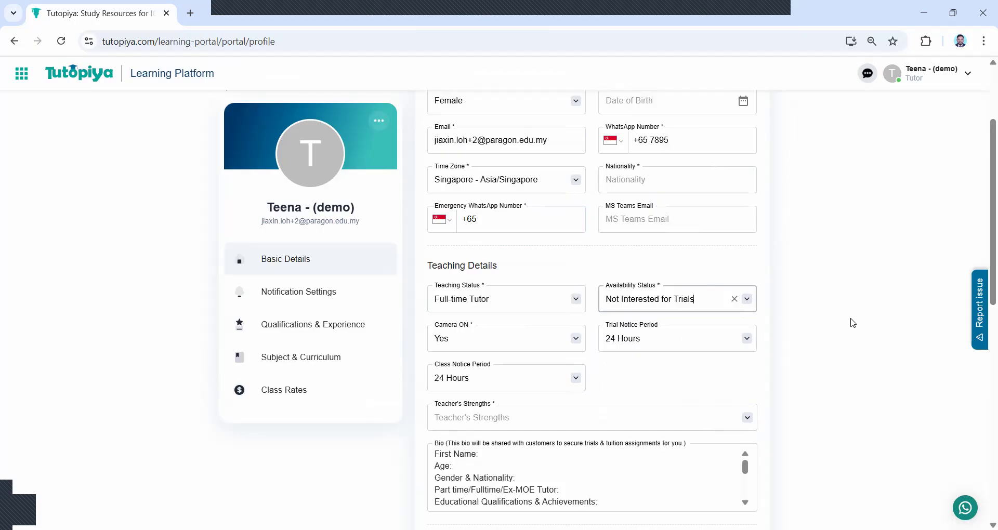
- Set the availability status to Available for Trials and choose Yes for Camera ON
click(747, 299)
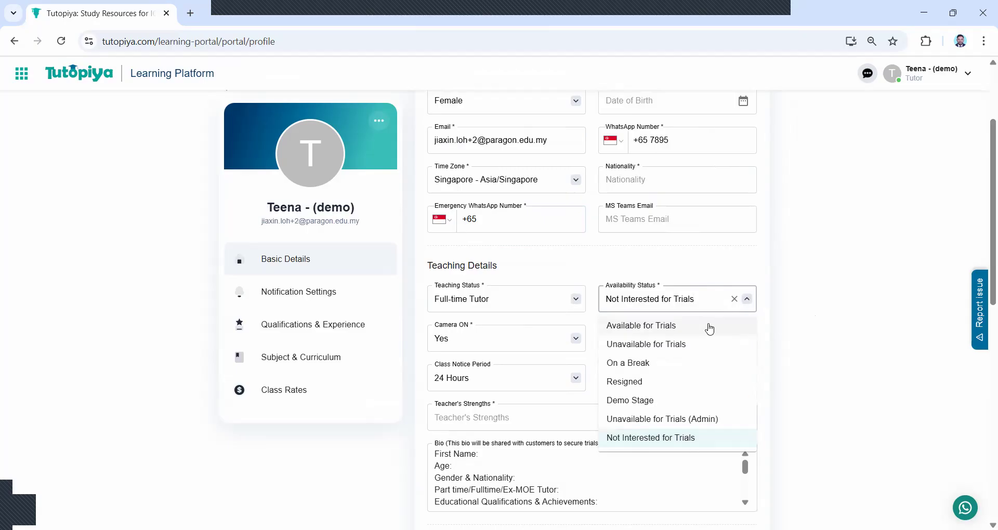
click(709, 328)
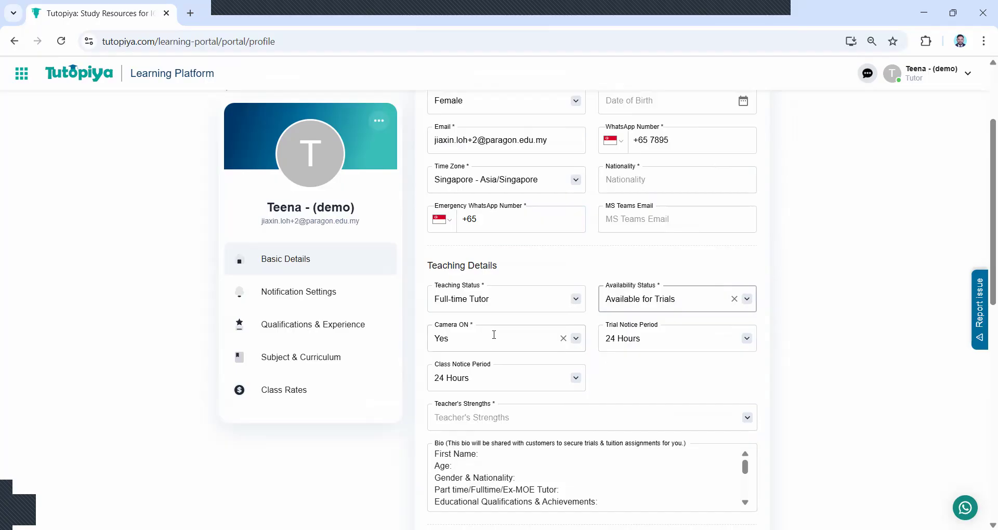
click(575, 339)
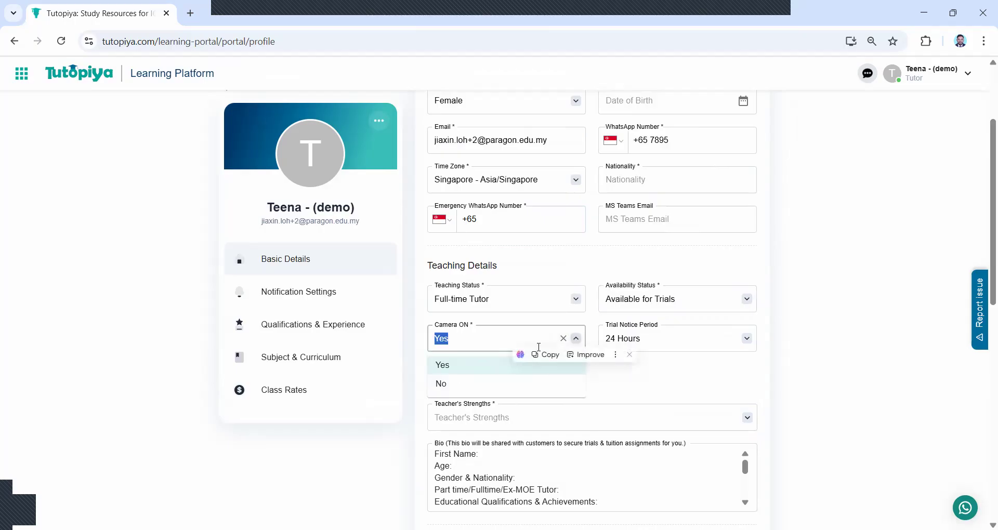
click(442, 366)
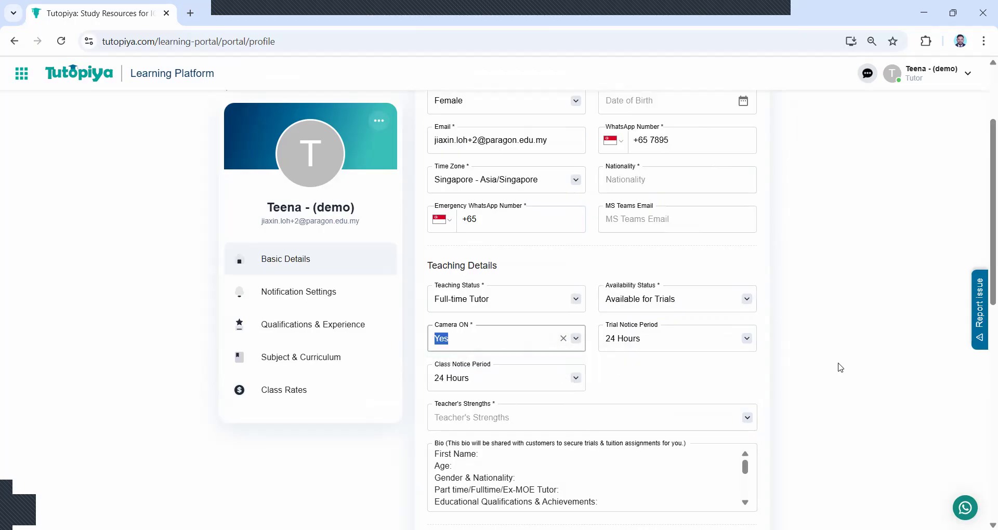
- Set the trial notice period to 1 Hour in the Teaching Details section
click(747, 339)
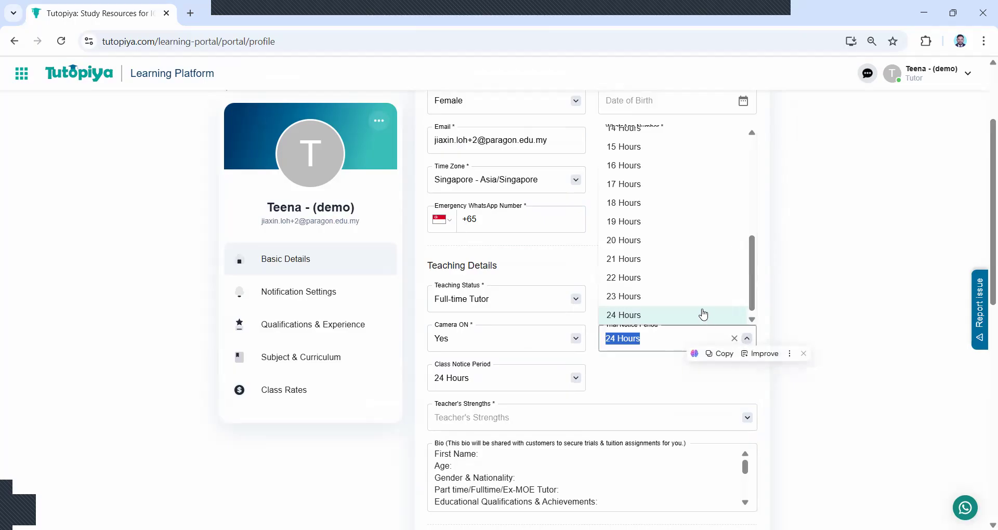
scroll(697, 303, up, 5)
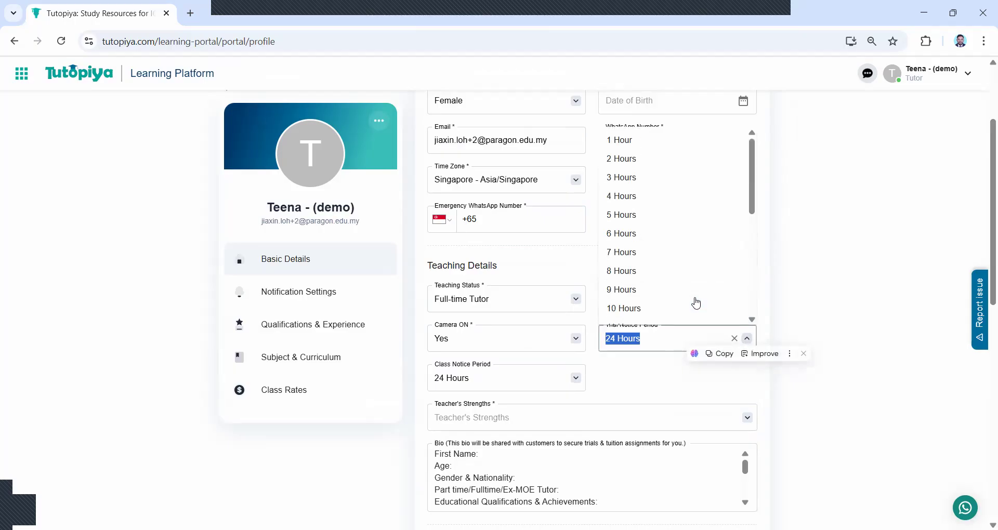
click(641, 148)
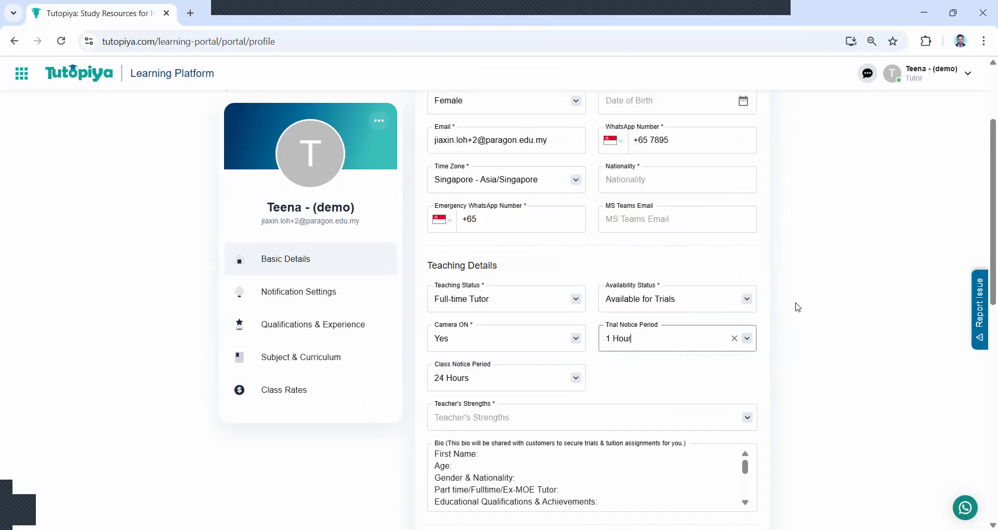
- Add Interactive teaching style to the teacher's strengths
scroll(793, 305, up, 1)
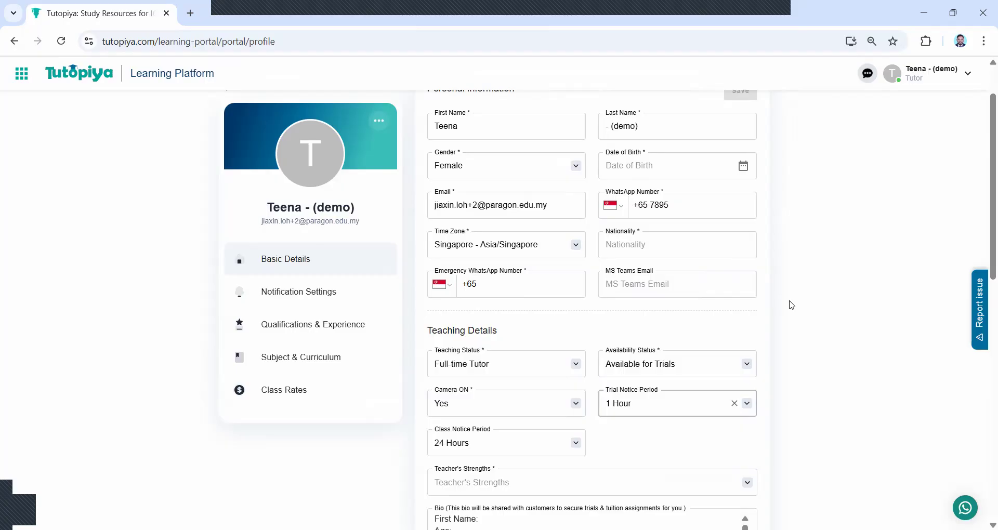
scroll(782, 300, down, 2)
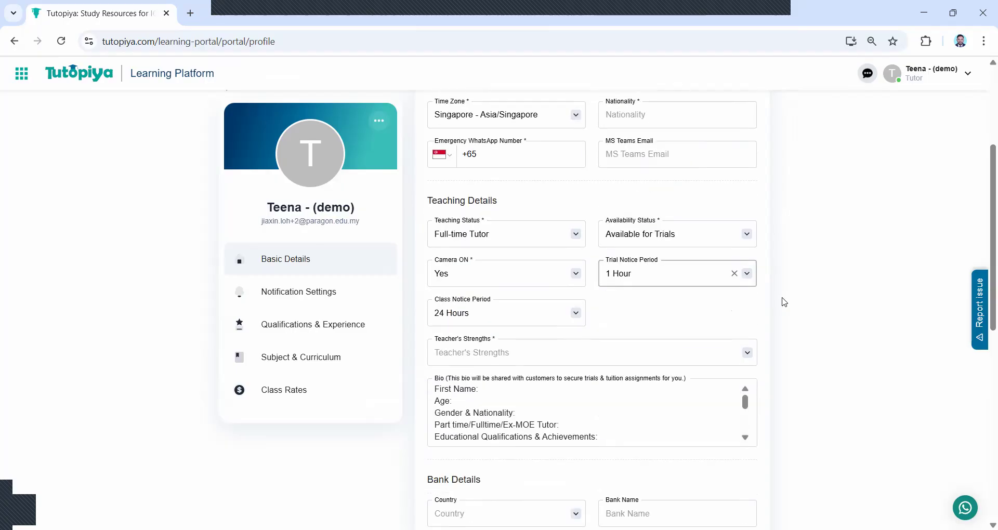
scroll(623, 357, up, 1)
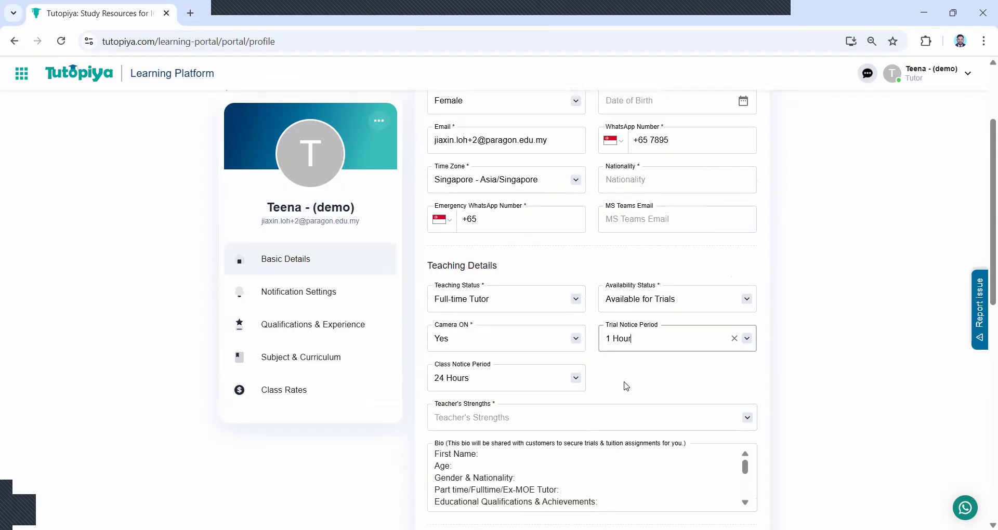
click(560, 415)
scroll(564, 312, down, 2)
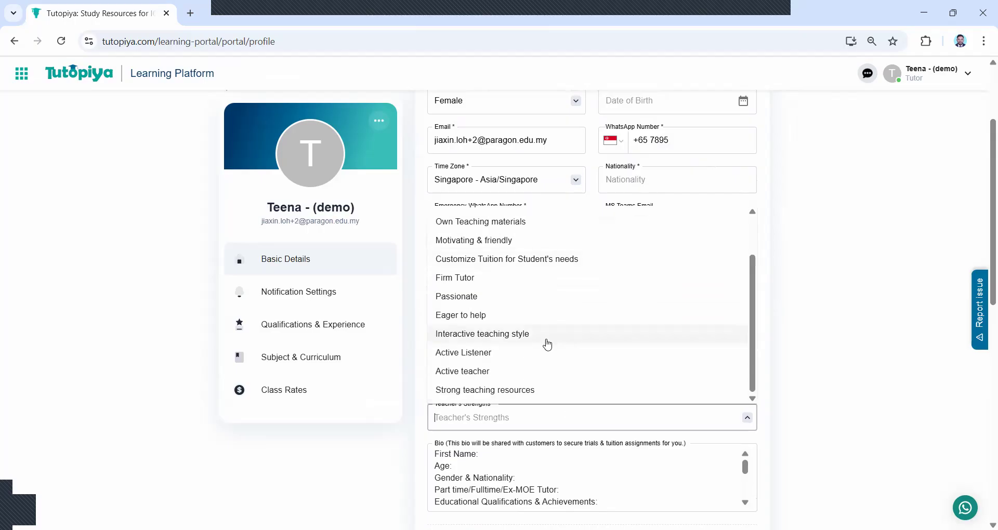
scroll(547, 344, up, 1)
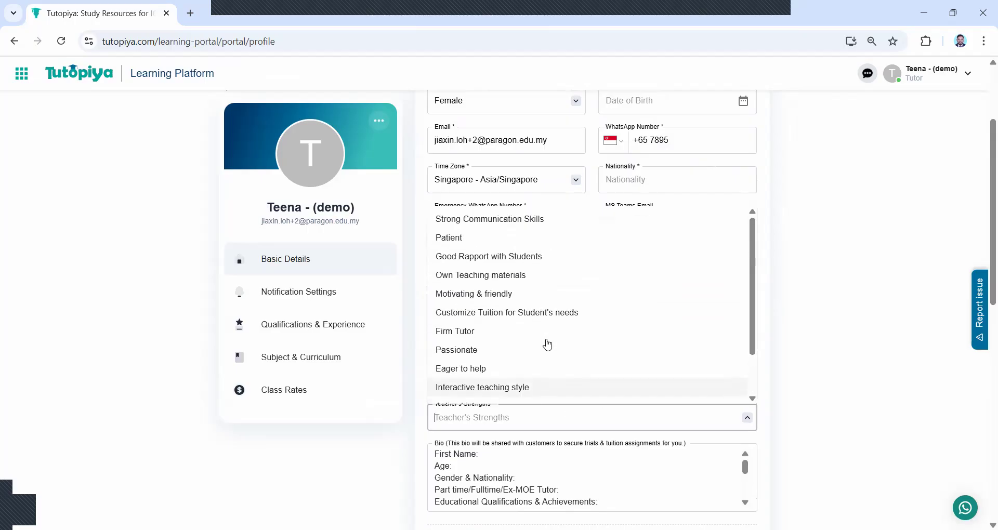
click(540, 387)
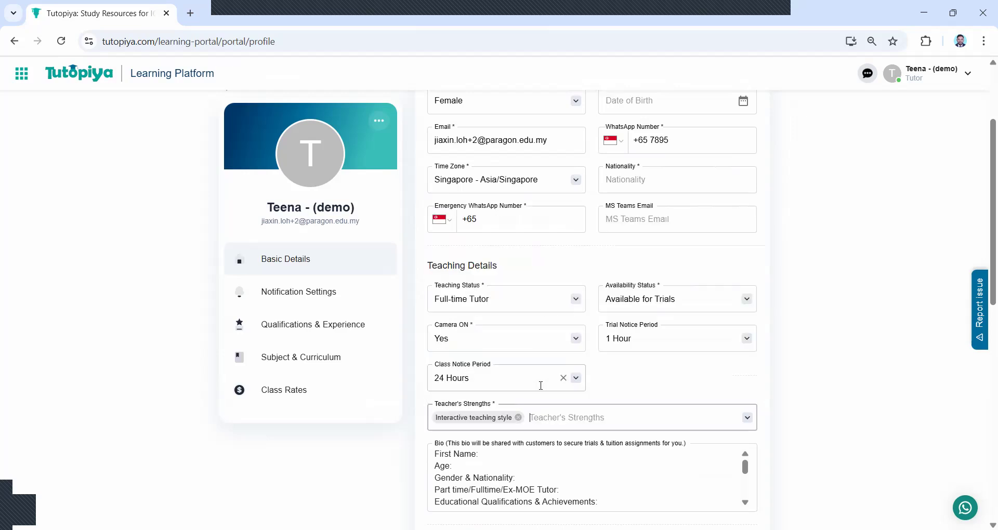
- Read through the bio template and the bank details fields, ending back at the personal information section
scroll(877, 383, down, 1)
scroll(648, 394, down, 2)
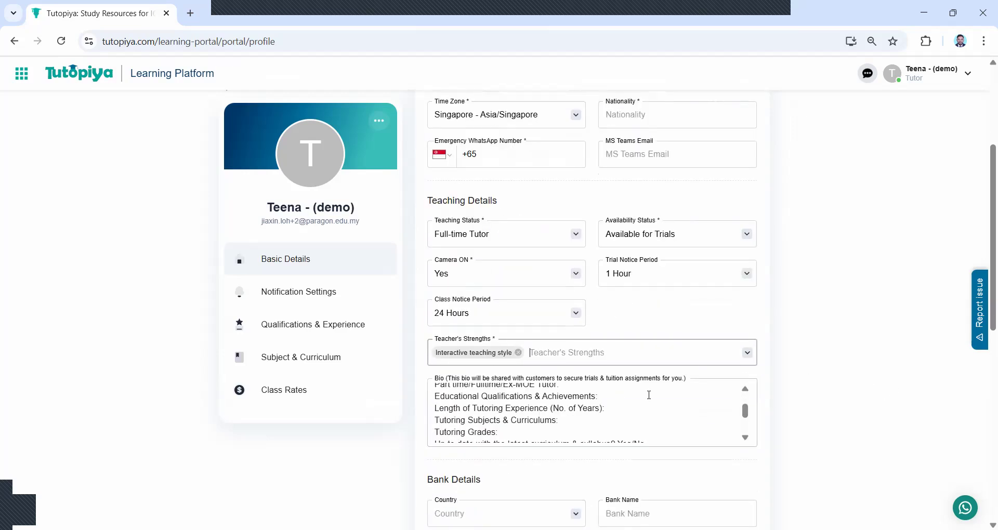
scroll(804, 395, down, 1)
scroll(541, 340, up, 2)
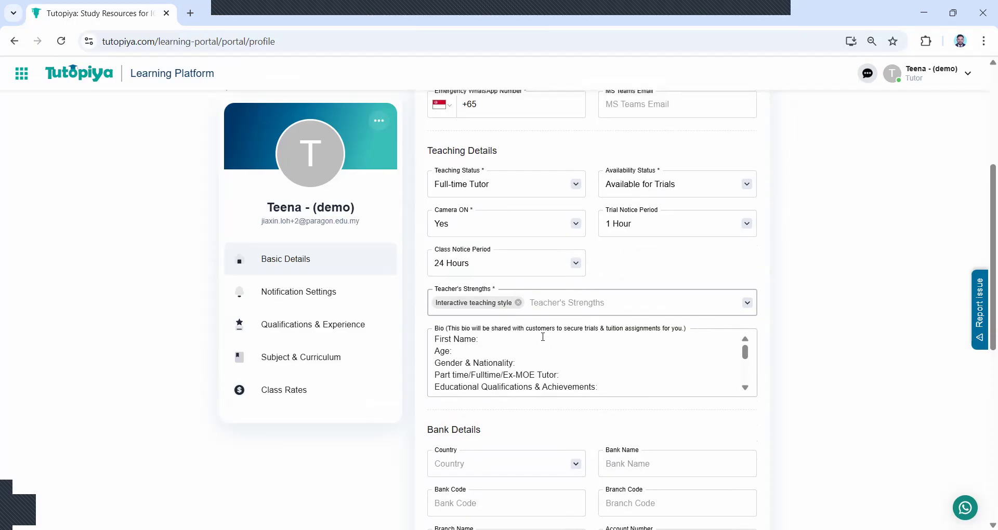
scroll(639, 310, down, 2)
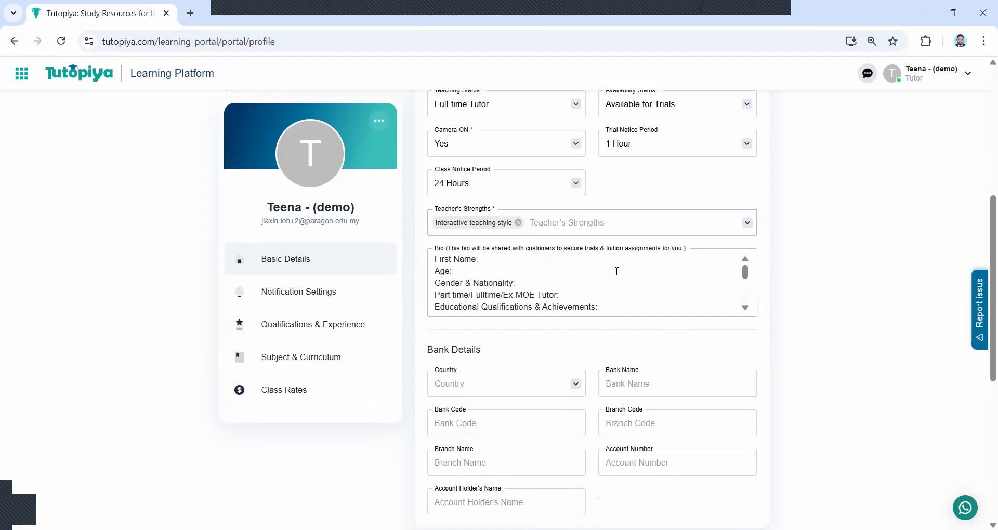
scroll(616, 271, down, 1)
scroll(622, 276, down, 1)
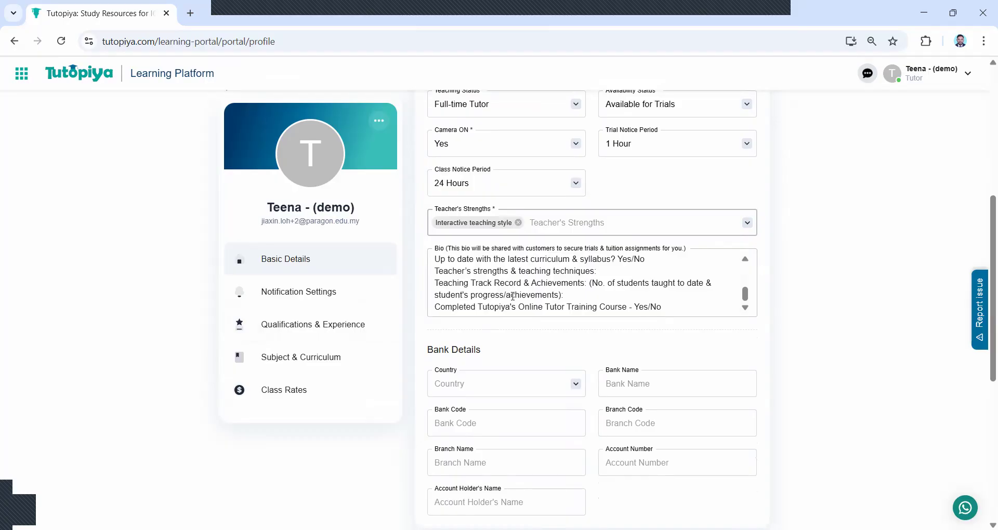
scroll(542, 338, down, 2)
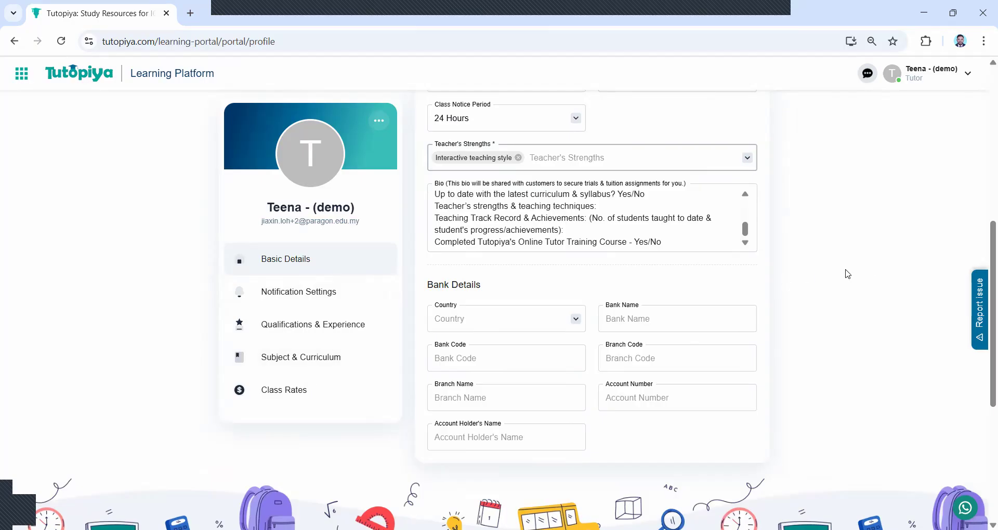
scroll(848, 274, up, 8)
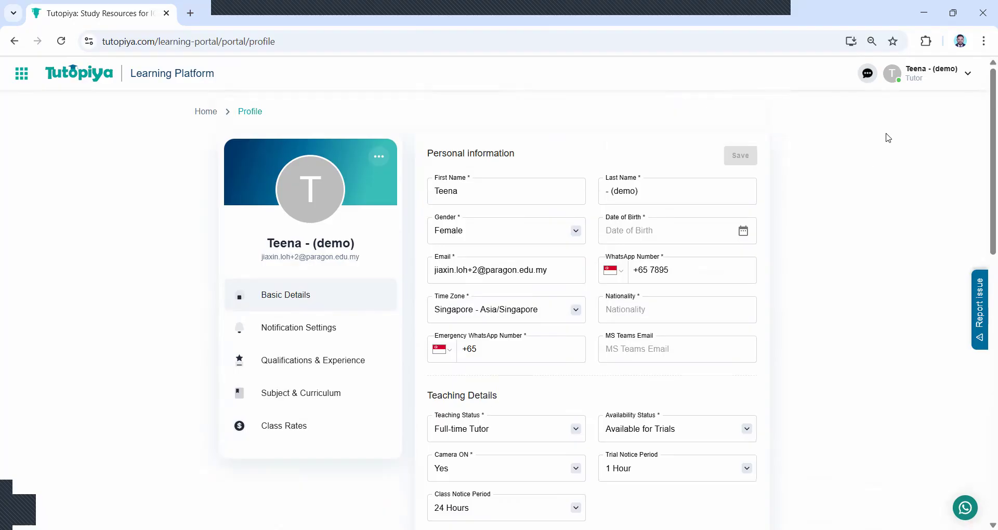